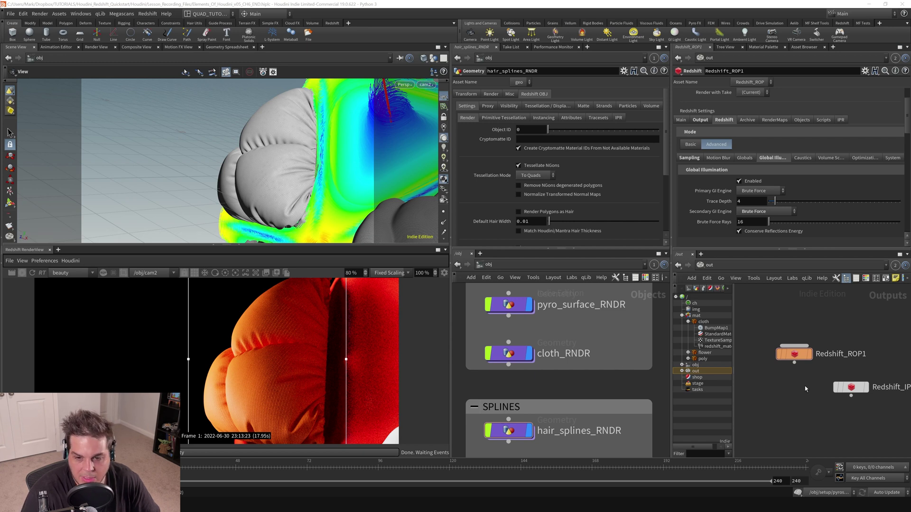
Duplicate the cloth material in the material network and rename the copy cloth_white.
{"action": "left_click", "coordinate": [698, 316]}
{"action": "scroll", "coordinate": [865, 436], "scroll_direction": "up", "scroll_amount": 5}
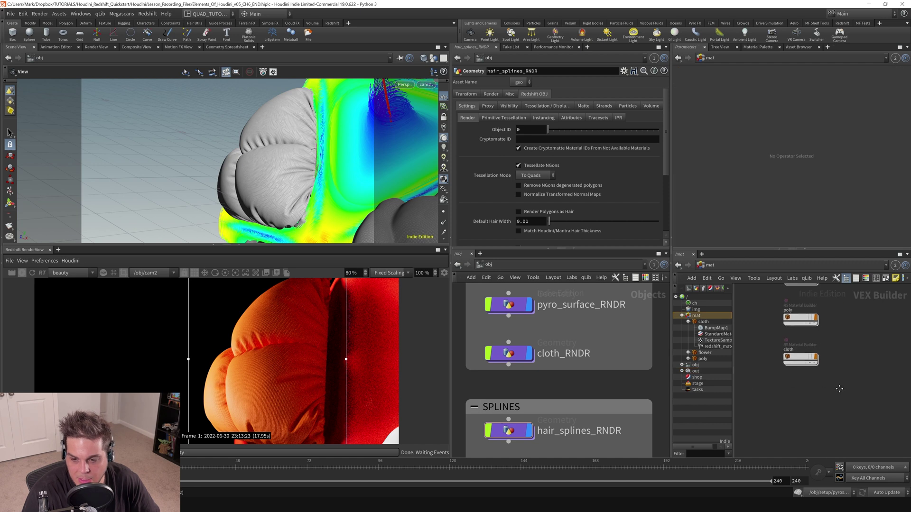
{"action": "left_click_drag", "start_coordinate": [783, 342], "coordinate": [783, 393], "text": "alt"}
{"action": "mouse_move", "coordinate": [783, 392]}
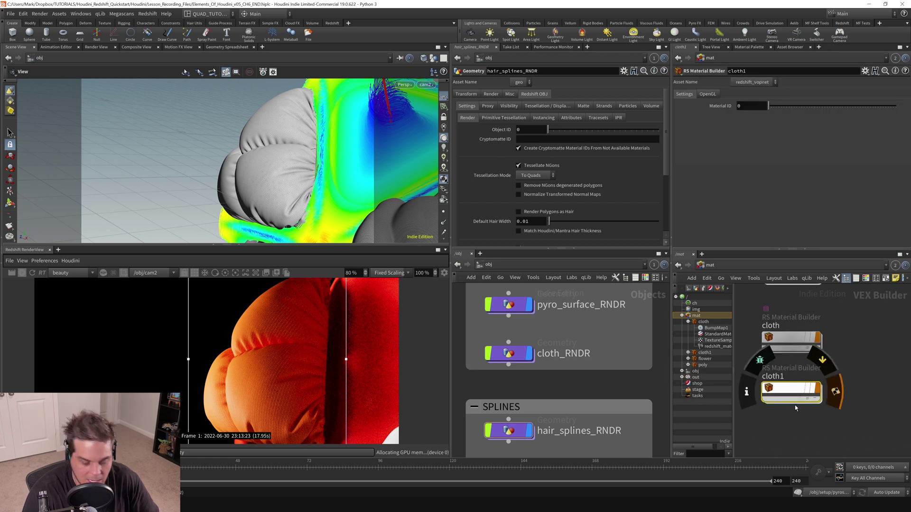
{"action": "double_click", "coordinate": [786, 378]}
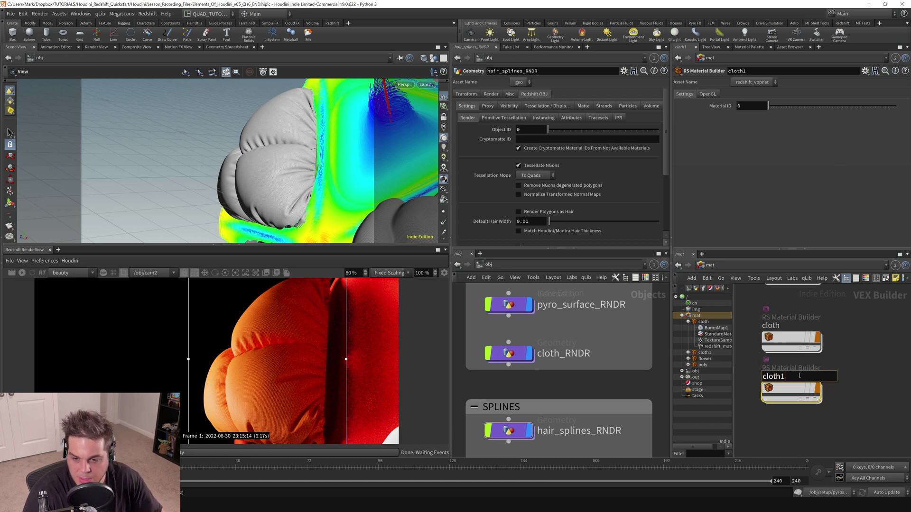
{"action": "key", "text": "BackSpace"}
{"action": "type", "text": "_w"}
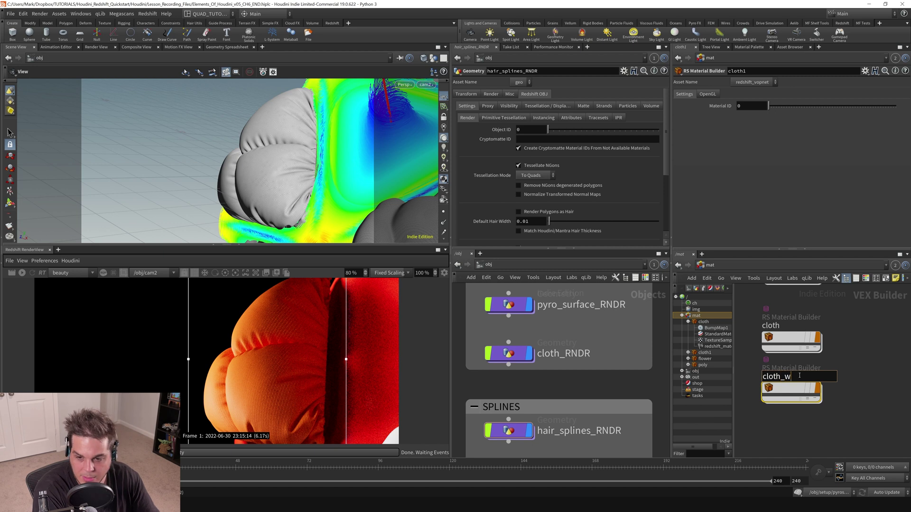
{"action": "type", "text": "hite"}
{"action": "key", "text": "Return"}
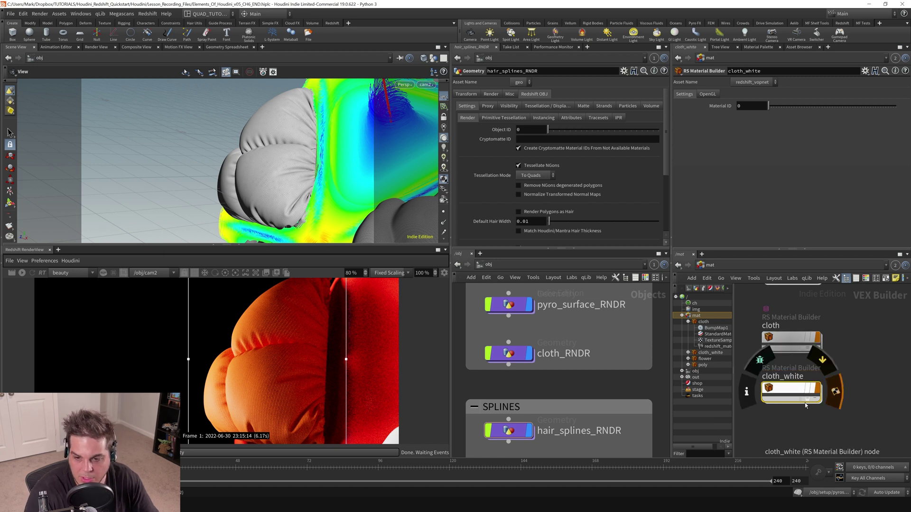
Set both the base color and the subsurface color of cloth_white's RS Standard Material to pure white.
{"action": "double_click", "coordinate": [814, 378]}
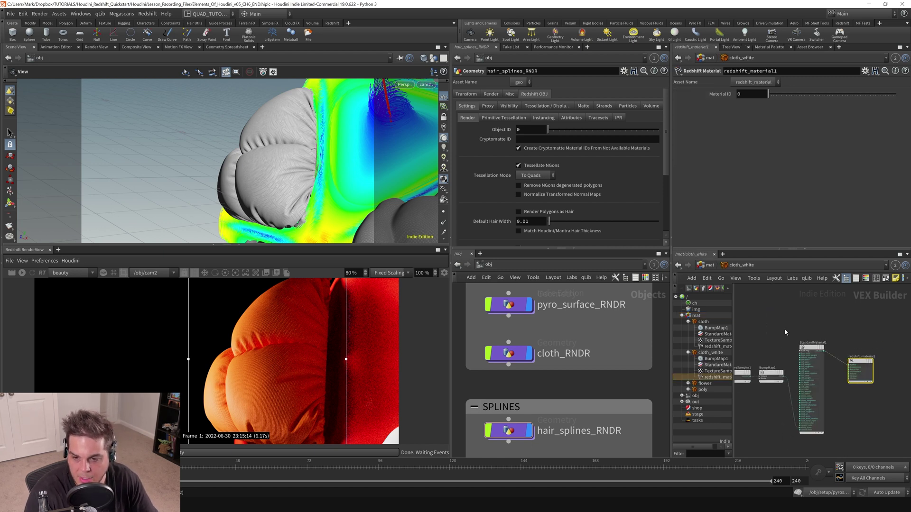
{"action": "left_click", "coordinate": [822, 364]}
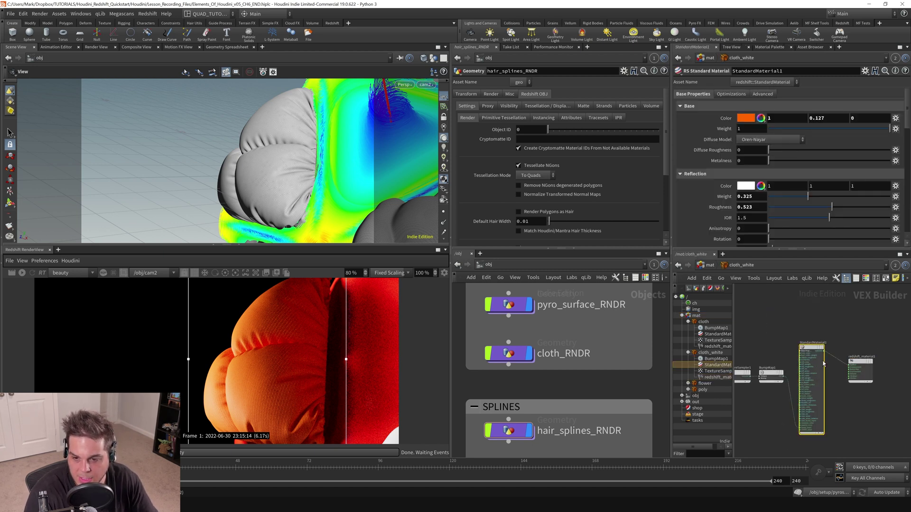
{"action": "left_click", "coordinate": [746, 118]}
{"action": "left_click", "coordinate": [862, 34]}
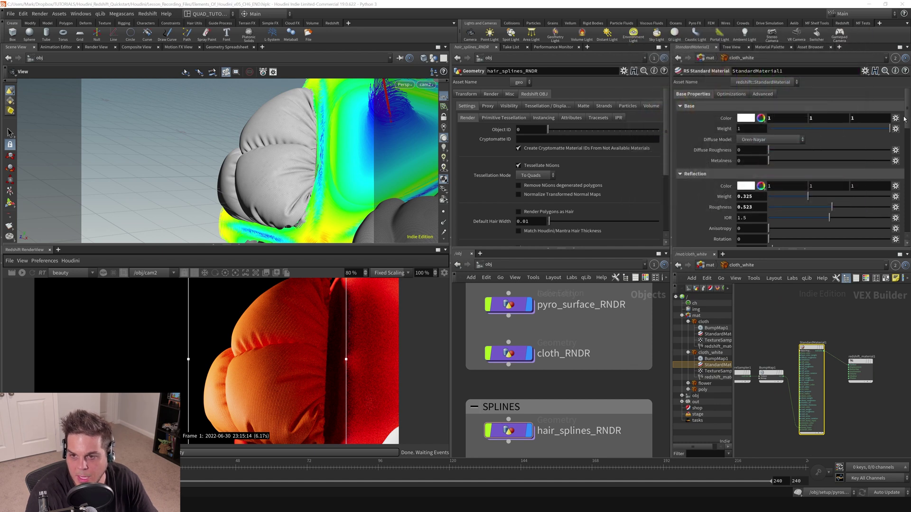
{"action": "scroll", "coordinate": [867, 174], "scroll_direction": "down", "scroll_amount": 5}
{"action": "left_click", "coordinate": [746, 153]}
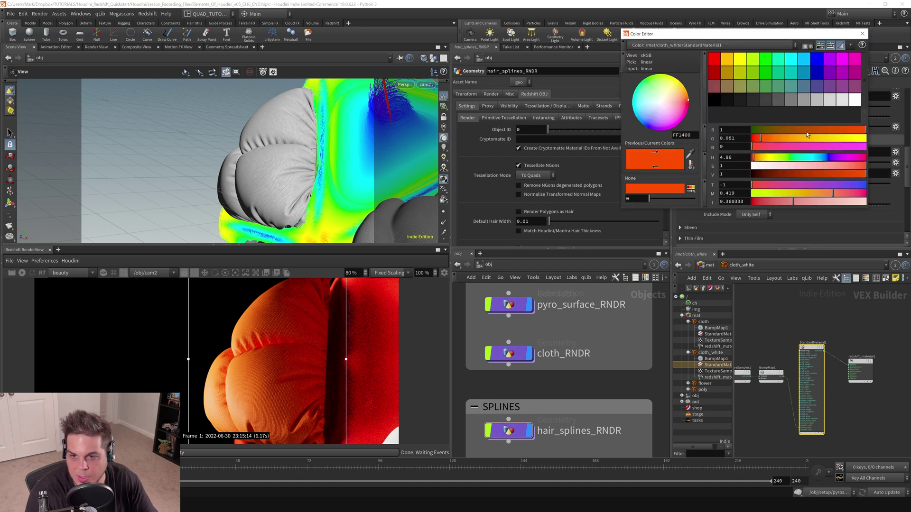
{"action": "left_click", "coordinate": [854, 101]}
{"action": "left_click", "coordinate": [862, 33]}
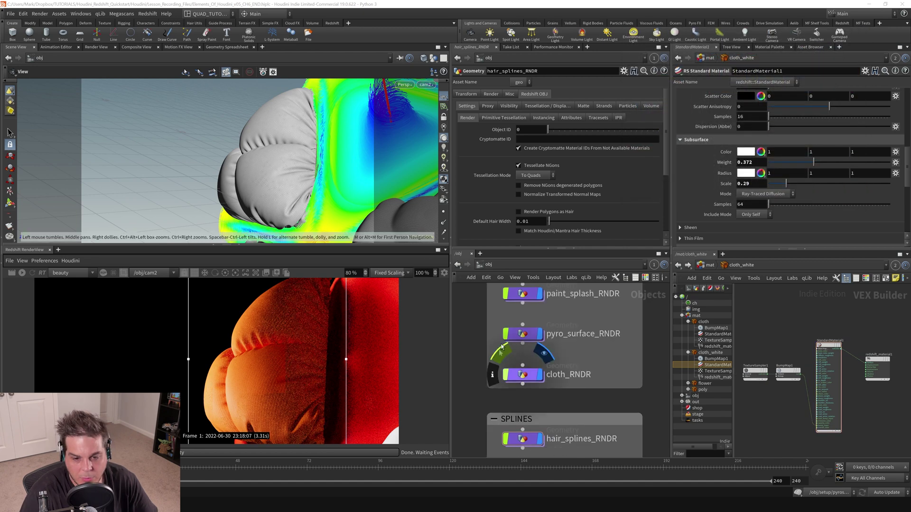
Go inside the cloth_RNDR object and hide all other objects in the viewport, leaving the camera view to face the cloth panels.
{"action": "left_click", "coordinate": [522, 374]}
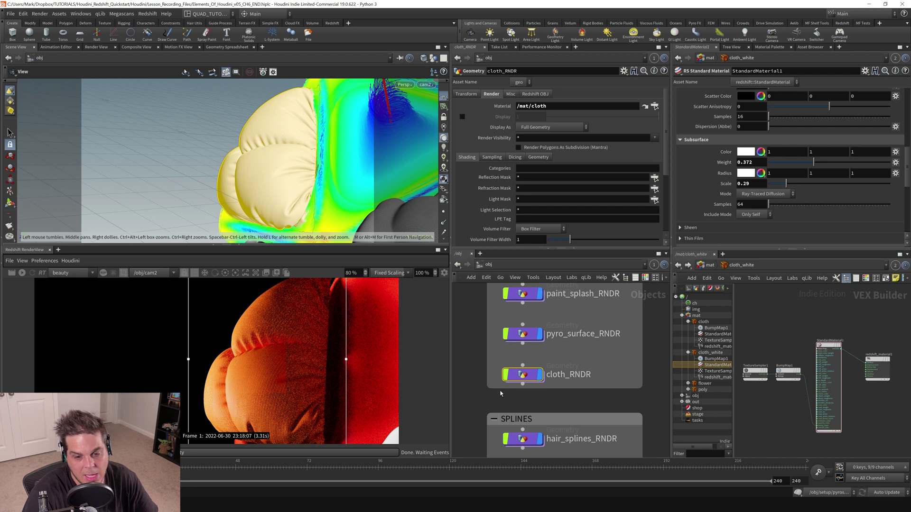
{"action": "double_click", "coordinate": [524, 376]}
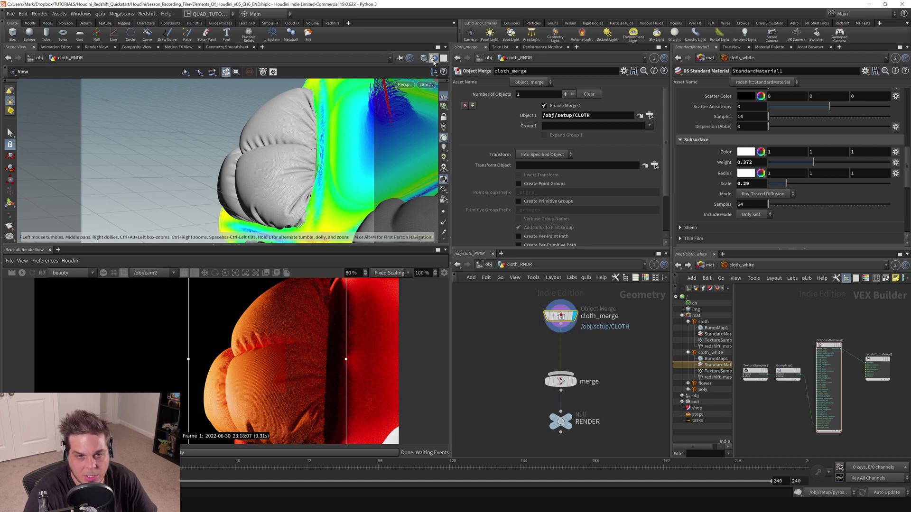
{"action": "left_click", "coordinate": [434, 58]}
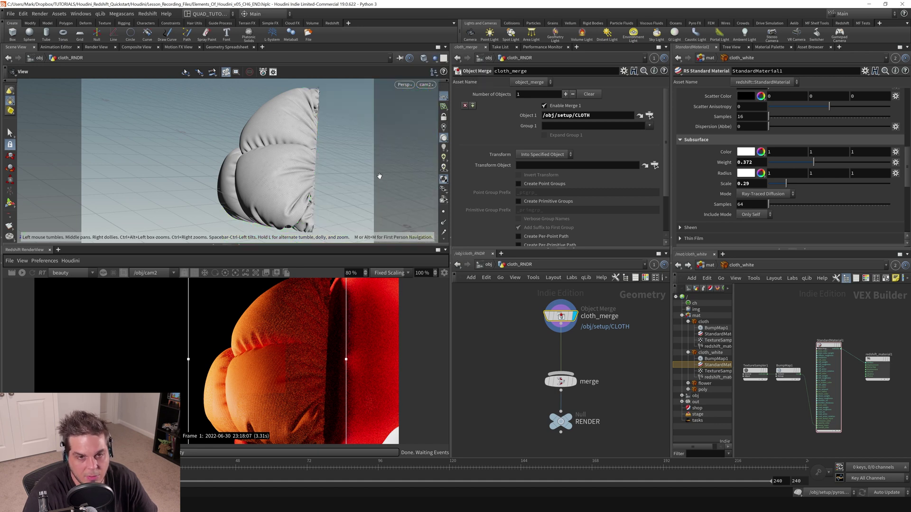
{"action": "left_click", "coordinate": [444, 117]}
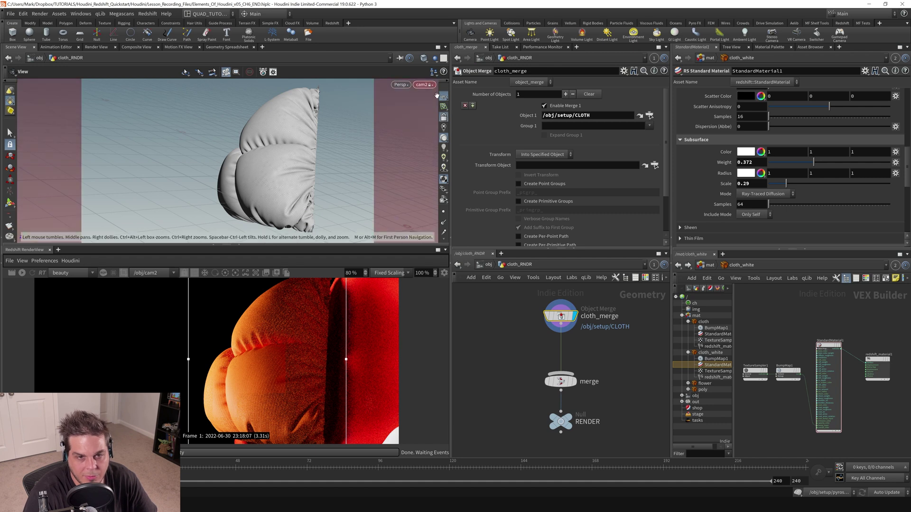
{"action": "left_click", "coordinate": [443, 117]}
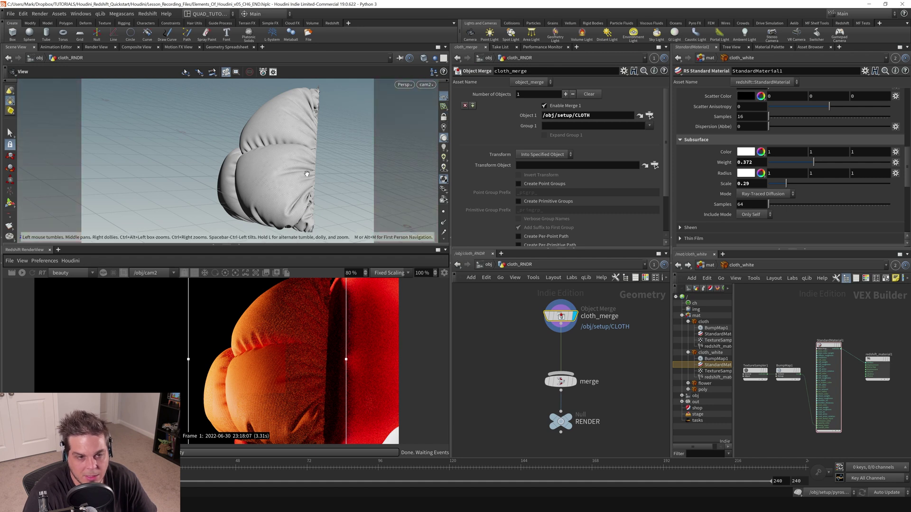
{"action": "left_click_drag", "start_coordinate": [306, 174], "coordinate": [246, 222]}
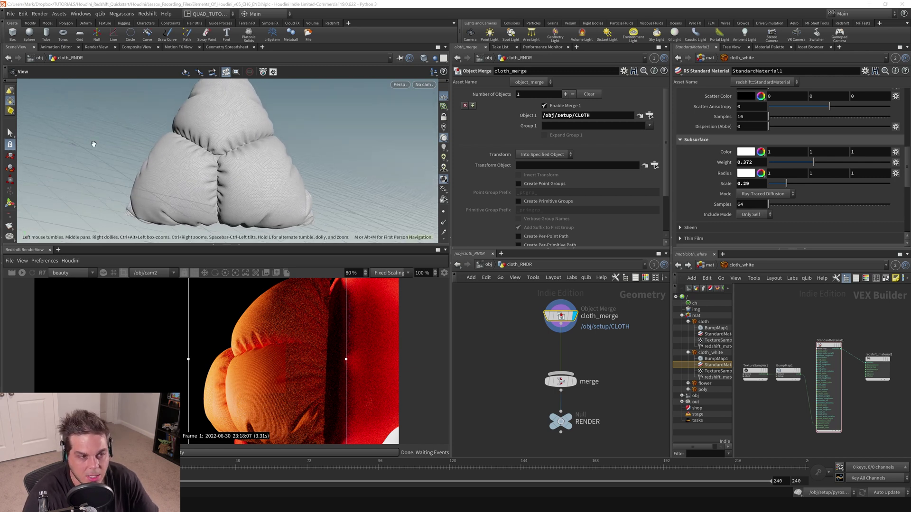
Box-select a rectangular patch of primitives on the lower-right puffy panel of the cloth.
{"action": "key", "text": "s"}
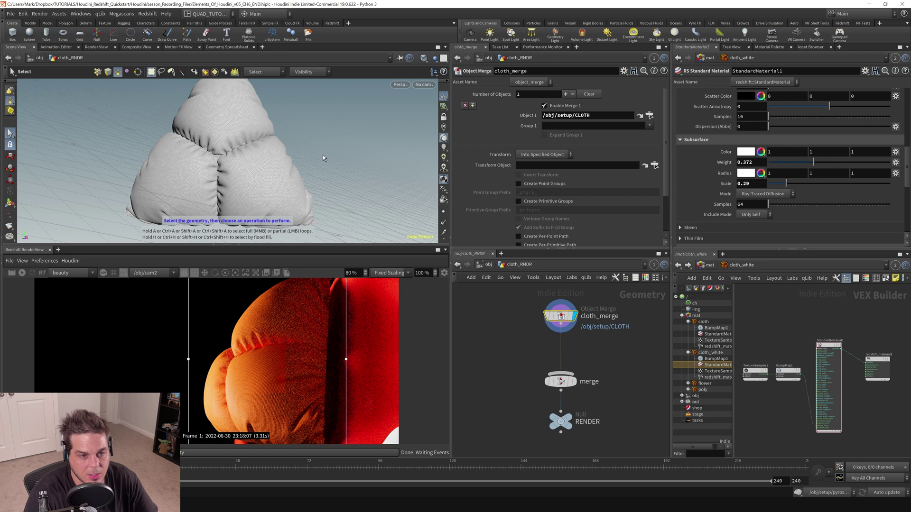
{"action": "left_click_drag", "start_coordinate": [323, 158], "coordinate": [246, 209]}
{"action": "key", "text": "Escape"}
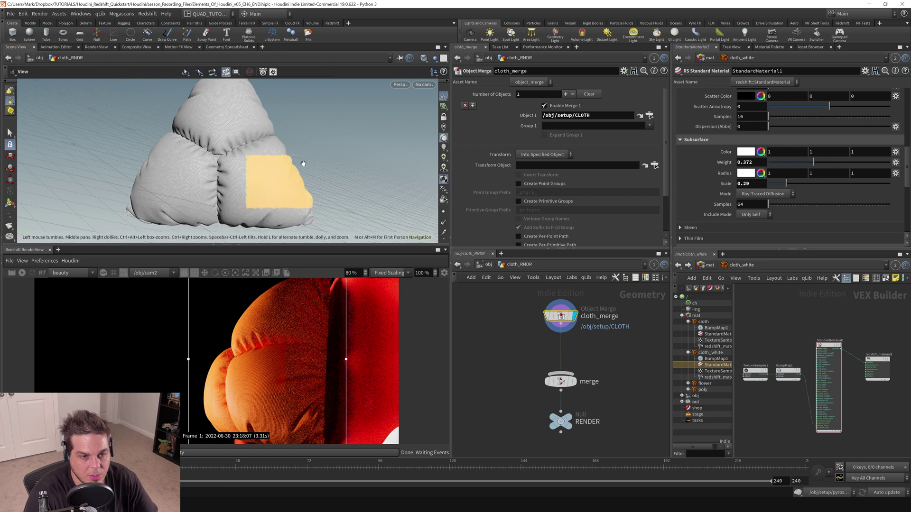
{"action": "left_click_drag", "start_coordinate": [303, 164], "coordinate": [271, 174]}
{"action": "key", "text": "s"}
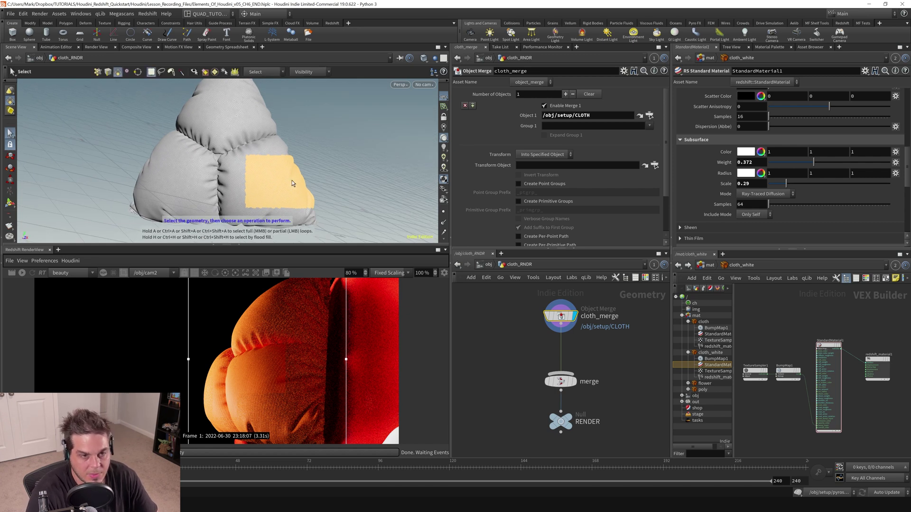
{"action": "key", "text": "Escape"}
{"action": "left_click_drag", "start_coordinate": [294, 151], "coordinate": [289, 142]}
{"action": "key", "text": "s"}
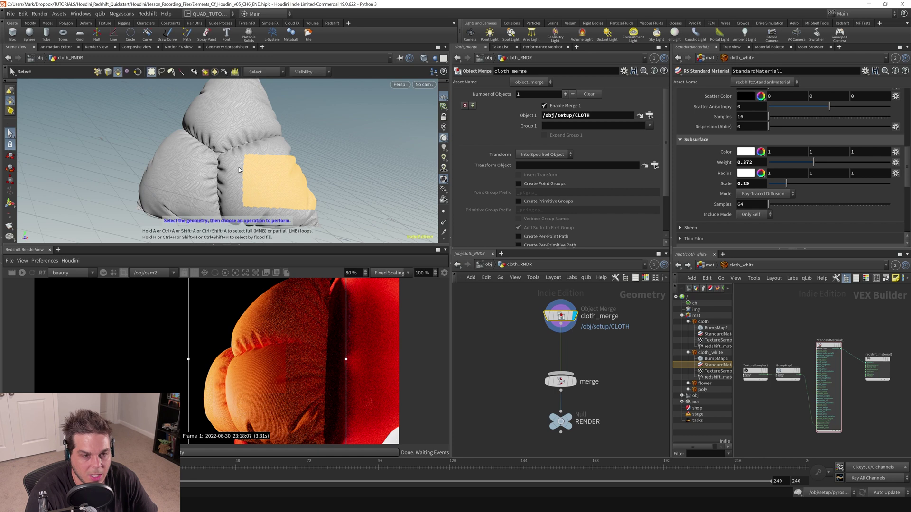
{"action": "key", "text": "Escape"}
{"action": "left_click_drag", "start_coordinate": [297, 183], "coordinate": [278, 172]}
{"action": "key", "text": "s"}
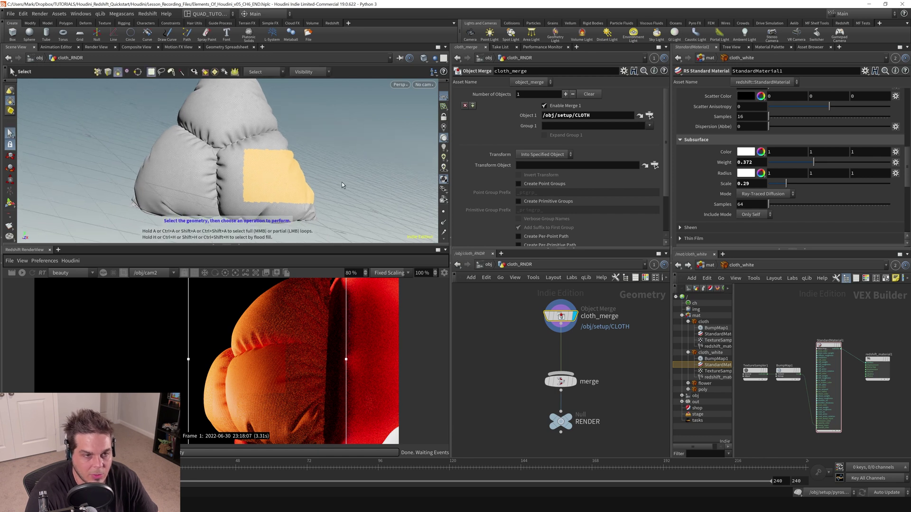
Select all primitives of the lower-right cloth panel up to its seams.
{"action": "left_click", "coordinate": [161, 72]}
{"action": "key", "text": "Escape"}
{"action": "mouse_move", "coordinate": [233, 146]}
{"action": "left_mouse_down"}
{"action": "mouse_move", "coordinate": [285, 129]}
{"action": "mouse_move", "coordinate": [225, 151]}
{"action": "mouse_move", "coordinate": [219, 192]}
{"action": "mouse_move", "coordinate": [228, 216]}
{"action": "mouse_move", "coordinate": [356, 211]}
{"action": "mouse_move", "coordinate": [334, 102]}
{"action": "left_mouse_up"}
{"action": "key", "text": "s"}
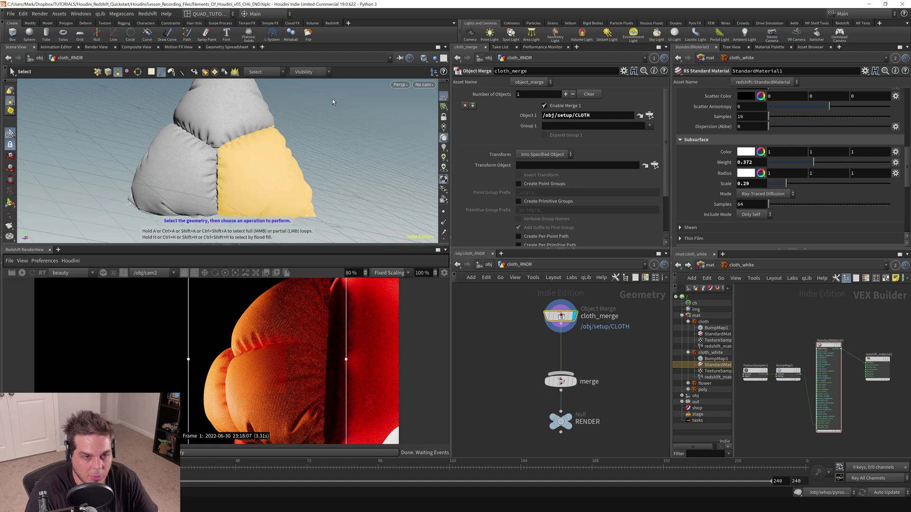
{"action": "key", "text": "Escape"}
{"action": "left_click_drag", "start_coordinate": [285, 154], "coordinate": [264, 147]}
{"action": "key", "text": "s"}
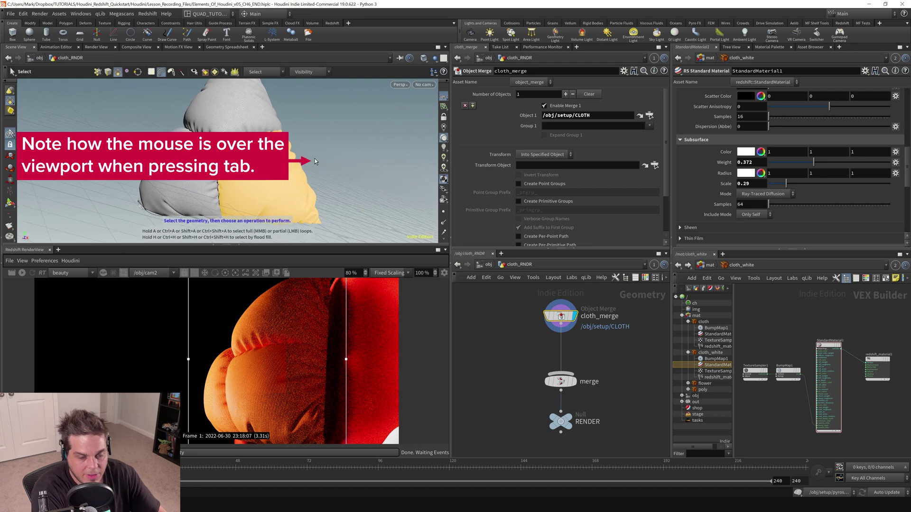
Add a Material node after cloth_merge that is limited to the selected panel primitives.
{"action": "key", "text": "Tab"}
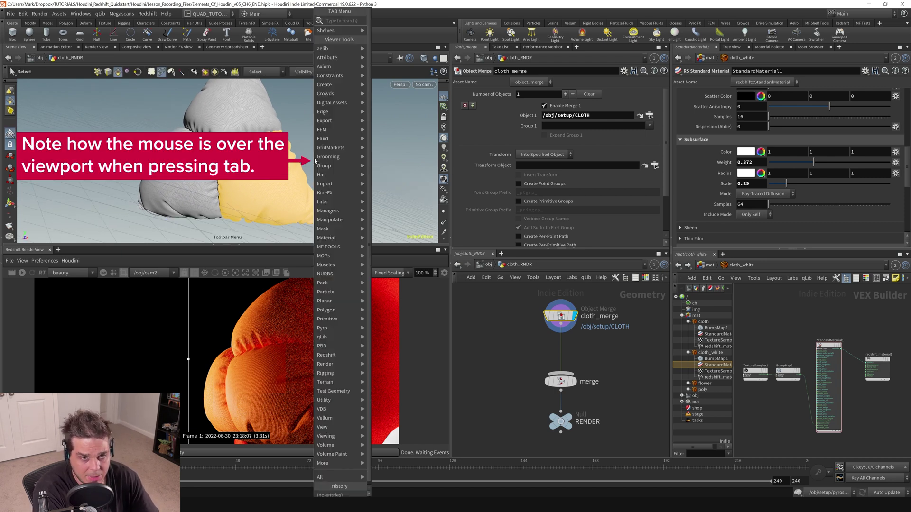
{"action": "type", "text": "material"}
{"action": "key", "text": "Return"}
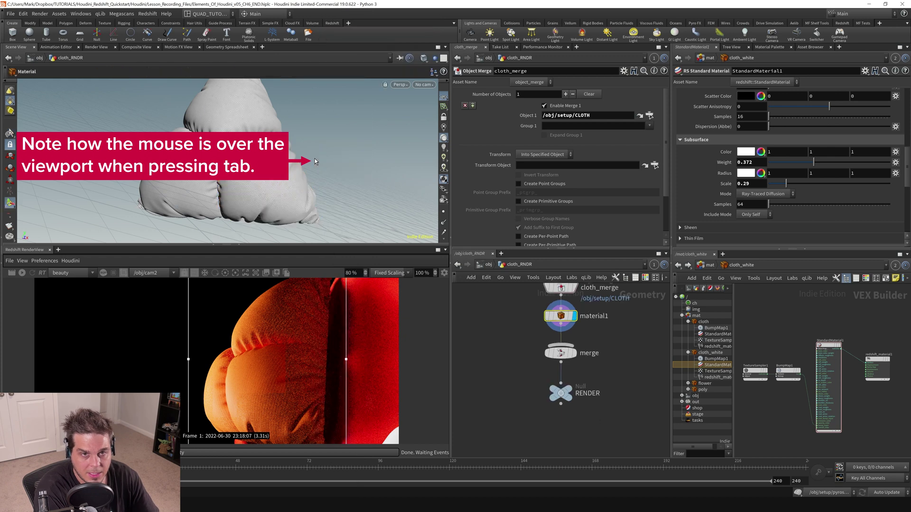
{"action": "key", "text": "h"}
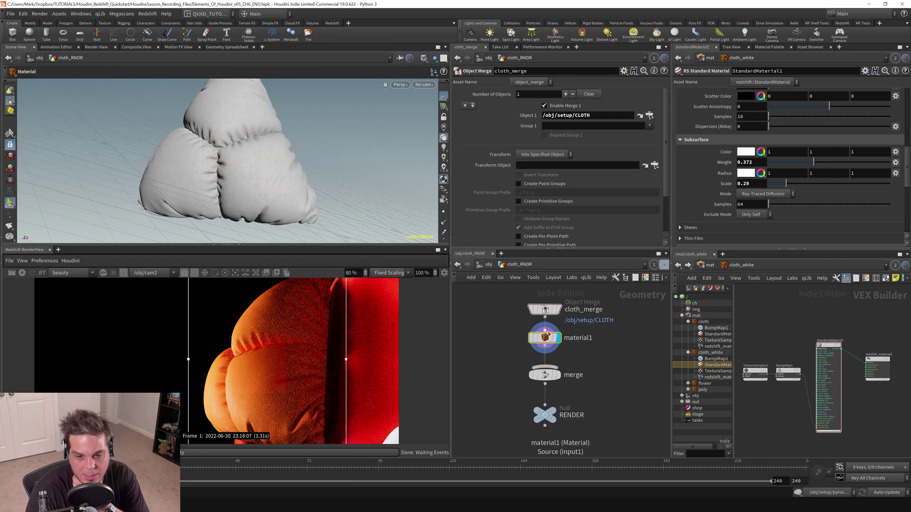
Review the primitive group of the Material node and assign /mat/cloth_white to it.
{"action": "left_click", "coordinate": [544, 338]}
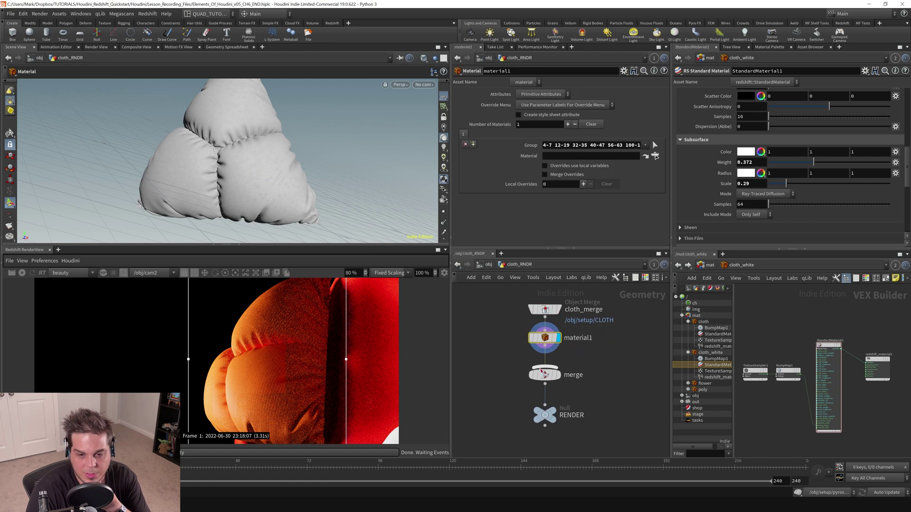
{"action": "left_click_drag", "start_coordinate": [543, 145], "coordinate": [573, 149]}
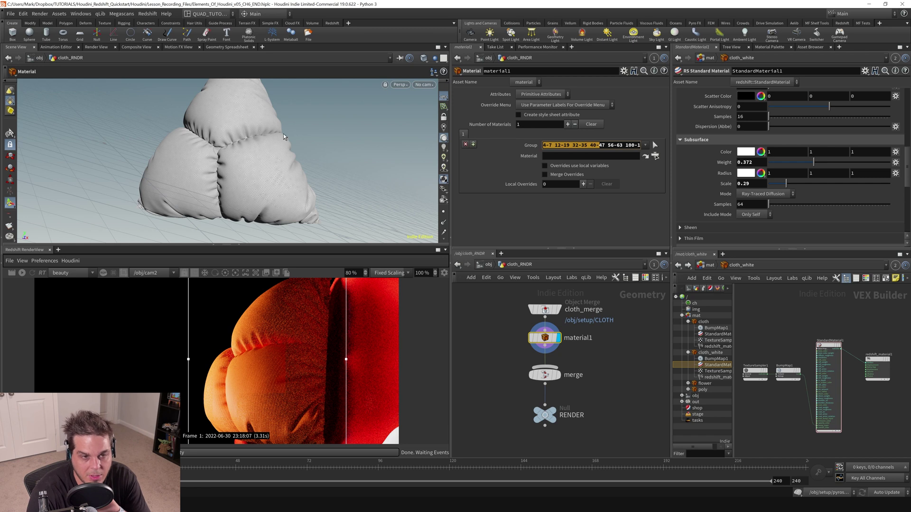
{"action": "left_click_drag", "start_coordinate": [551, 146], "coordinate": [610, 145]}
{"action": "left_click", "coordinate": [609, 145]}
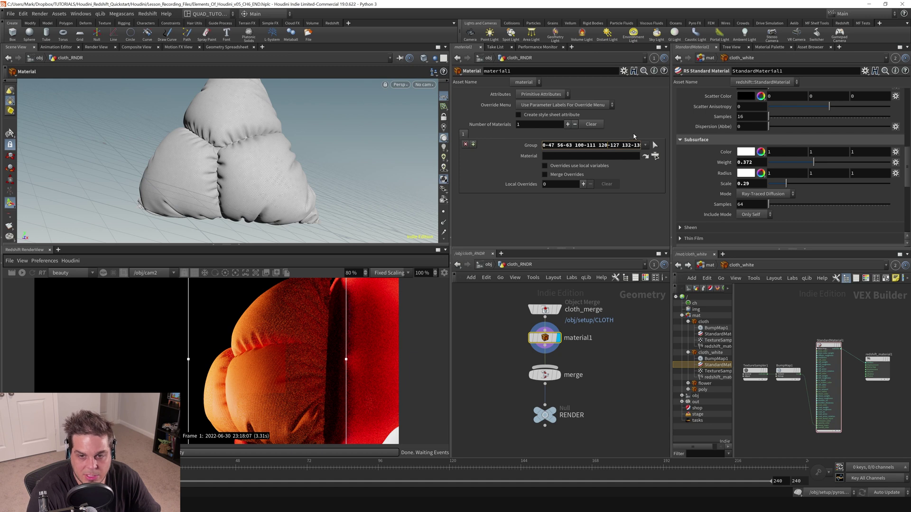
{"action": "left_click", "coordinate": [654, 156]}
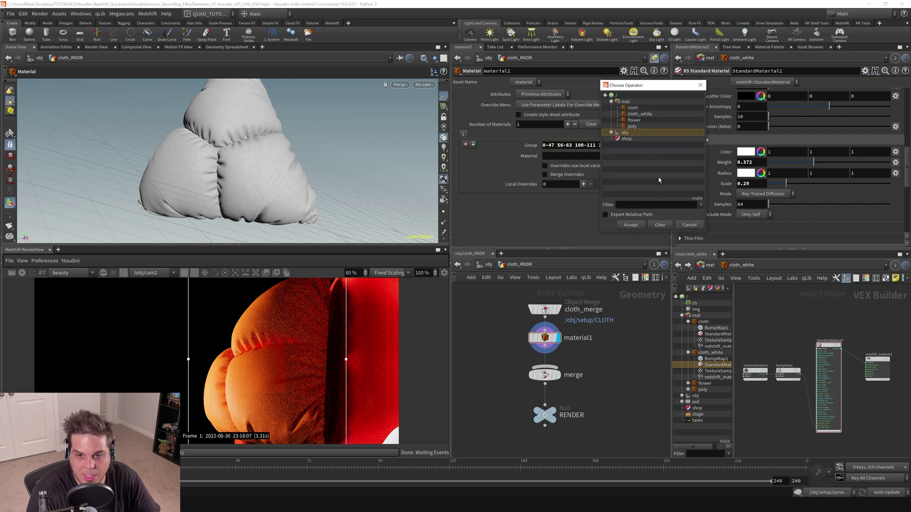
{"action": "left_click", "coordinate": [636, 115]}
{"action": "left_click", "coordinate": [642, 225]}
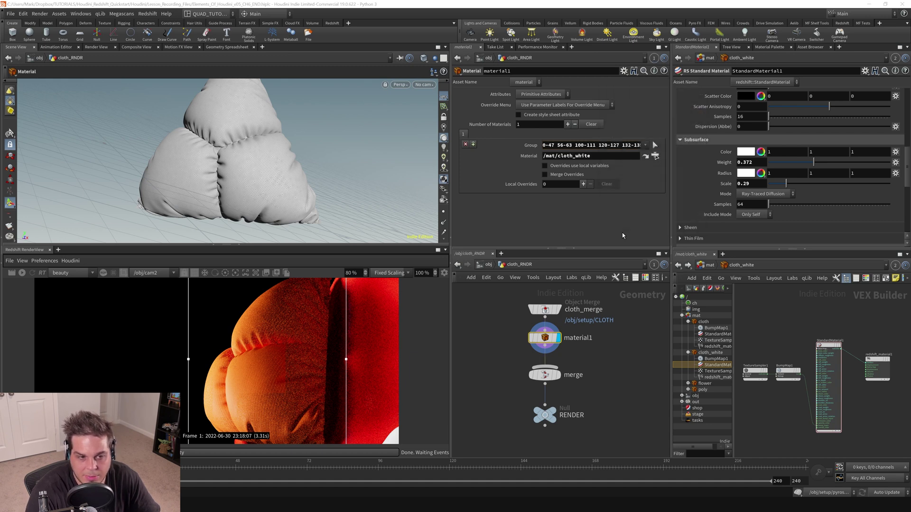
Refresh the Redshift render and resize the render view to examine the white cloth panel.
{"action": "left_click", "coordinate": [23, 274]}
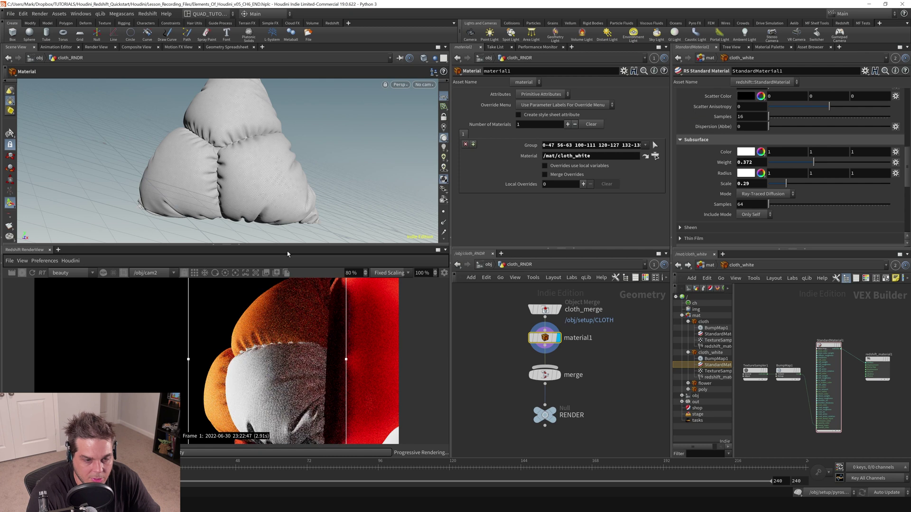
{"action": "left_click_drag", "start_coordinate": [287, 245], "coordinate": [287, 210]}
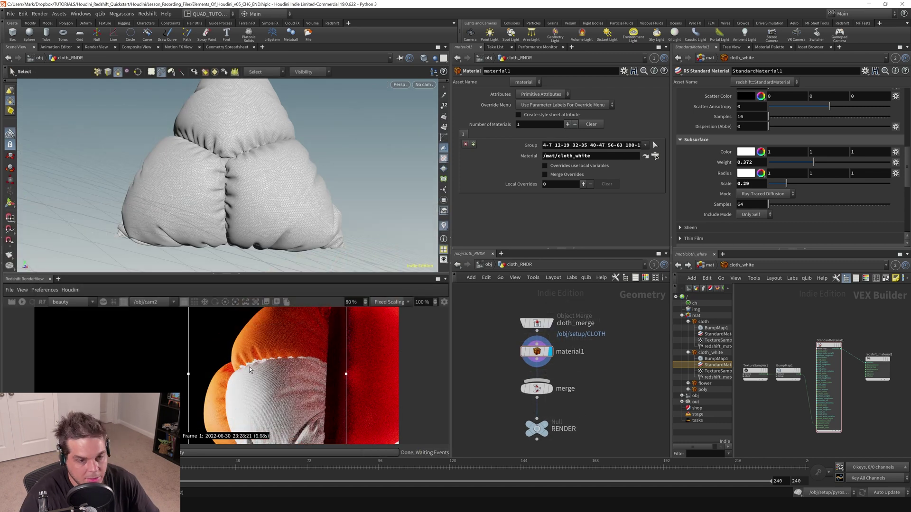
{"action": "mouse_move", "coordinate": [304, 363]}
{"action": "left_mouse_down"}
{"action": "mouse_move", "coordinate": [317, 364]}
{"action": "mouse_move", "coordinate": [305, 365]}
{"action": "left_mouse_up"}
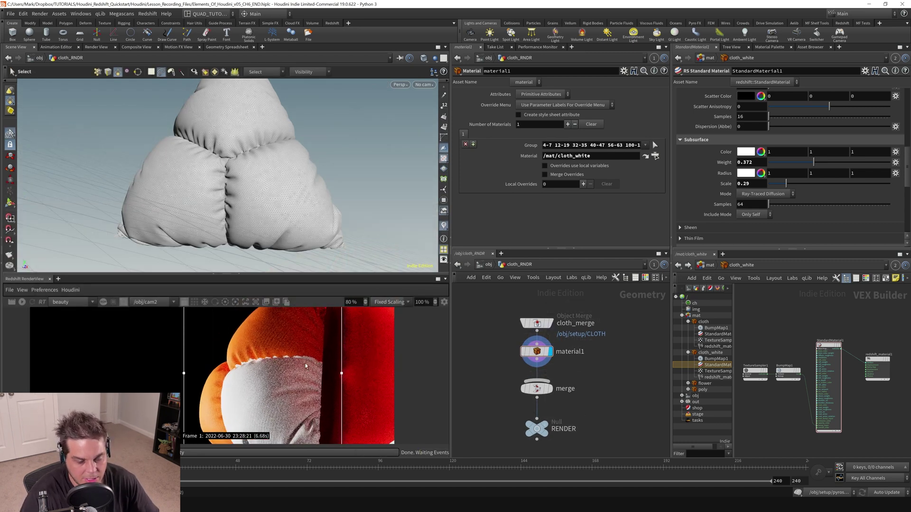
{"action": "left_click_drag", "start_coordinate": [299, 275], "coordinate": [299, 263]}
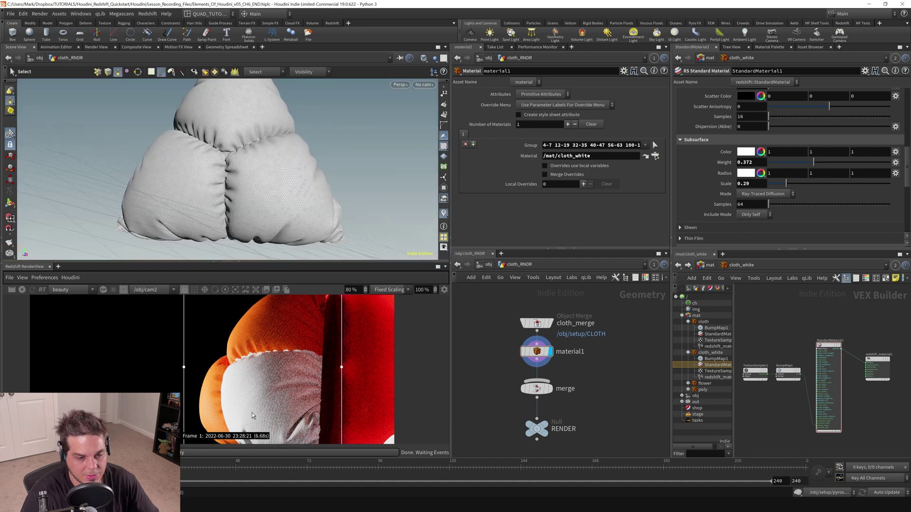
Examine the border between the white and orange cloth panels in the Redshift render.
{"action": "scroll", "coordinate": [276, 357], "scroll_direction": "up", "scroll_amount": 5}
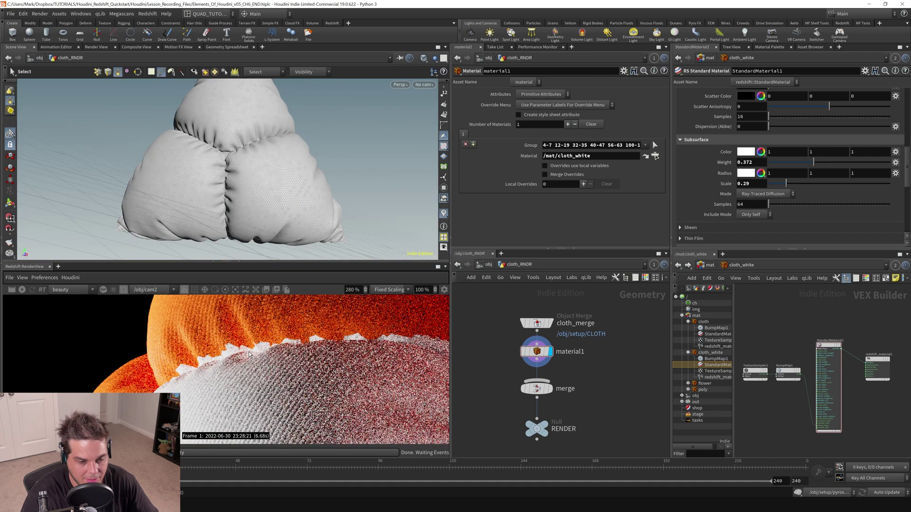
{"action": "scroll", "coordinate": [363, 348], "scroll_direction": "down", "scroll_amount": 5}
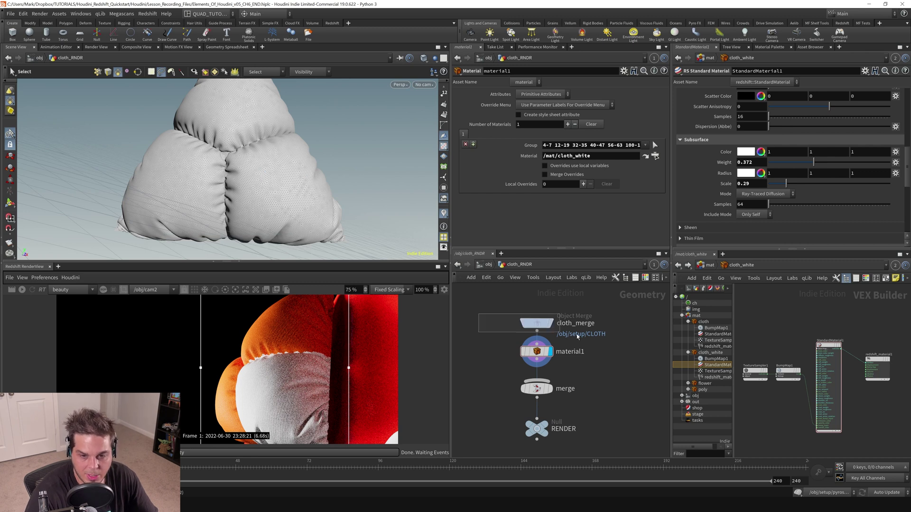
Visualize the name primitive attribute of cloth_merge in the viewport and examine the cloth panels it distinguishes.
{"action": "left_click", "coordinate": [536, 324]}
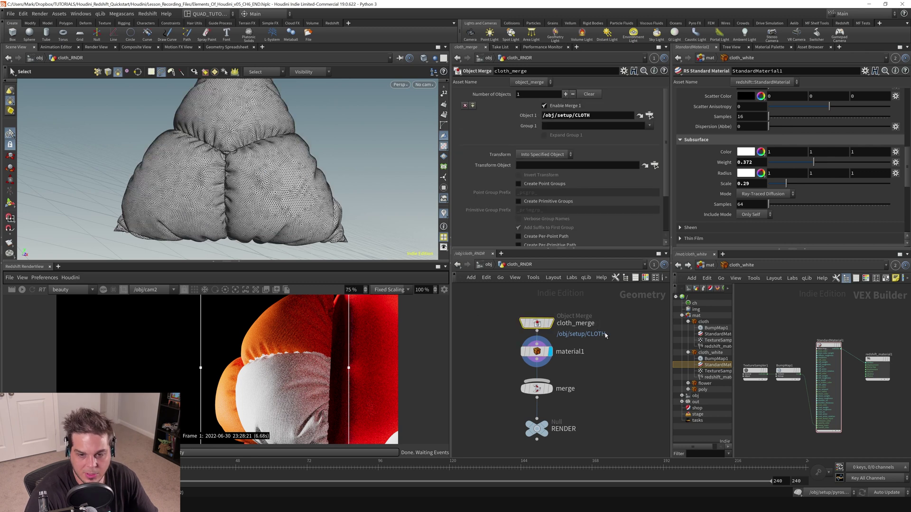
{"action": "left_click", "coordinate": [511, 323]}
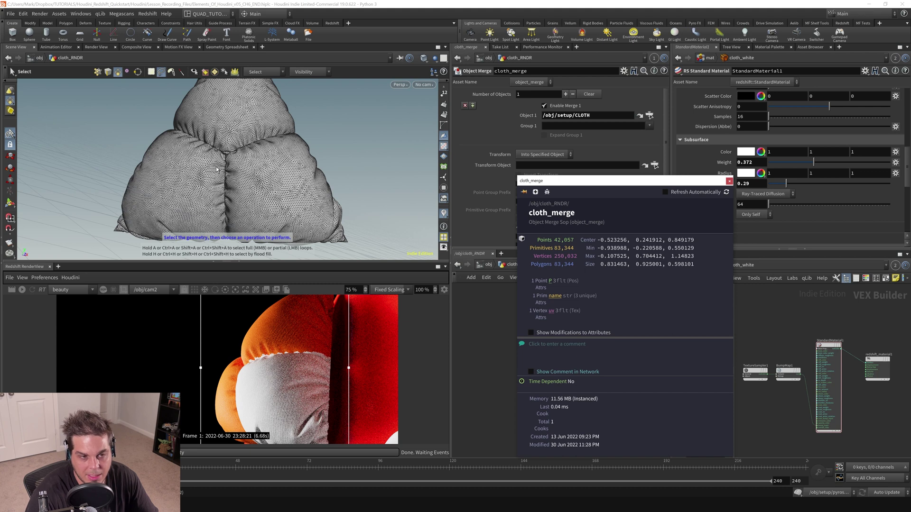
{"action": "left_click", "coordinate": [555, 296]}
{"action": "key", "text": "Escape"}
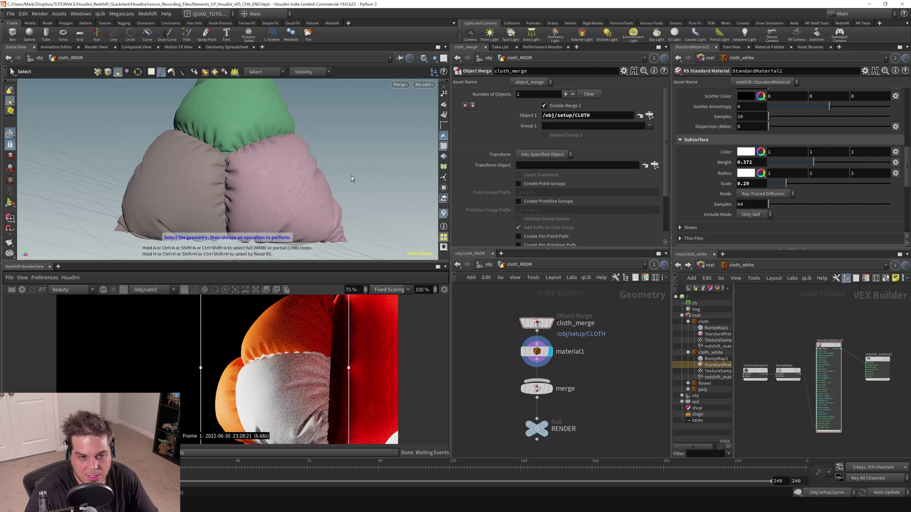
{"action": "left_click_drag", "start_coordinate": [315, 179], "coordinate": [283, 185]}
{"action": "key", "text": "s"}
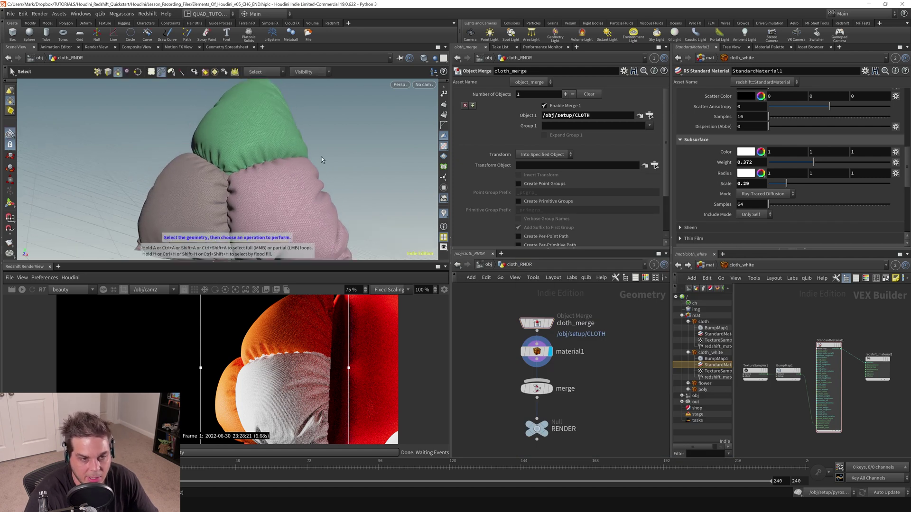
{"action": "key", "text": "Escape"}
{"action": "left_click_drag", "start_coordinate": [246, 128], "coordinate": [267, 168]}
{"action": "key", "text": "s"}
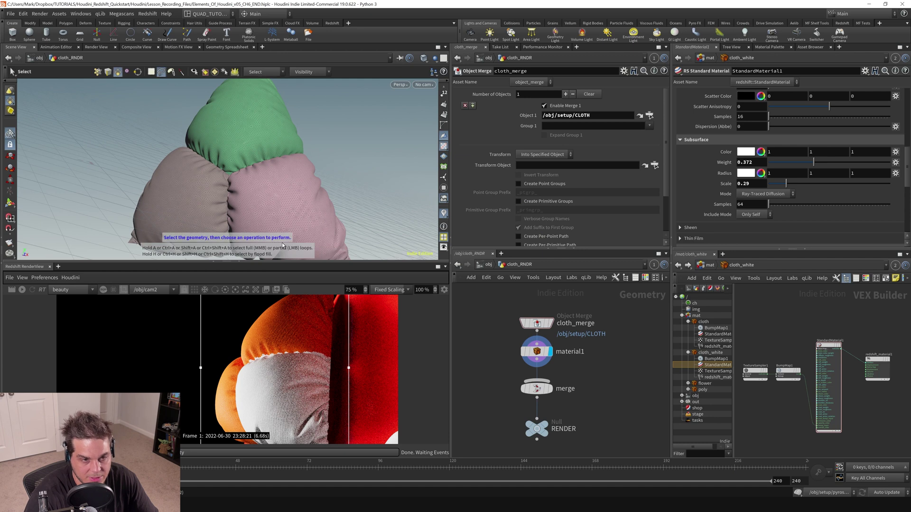
{"action": "left_click_drag", "start_coordinate": [304, 199], "coordinate": [300, 214]}
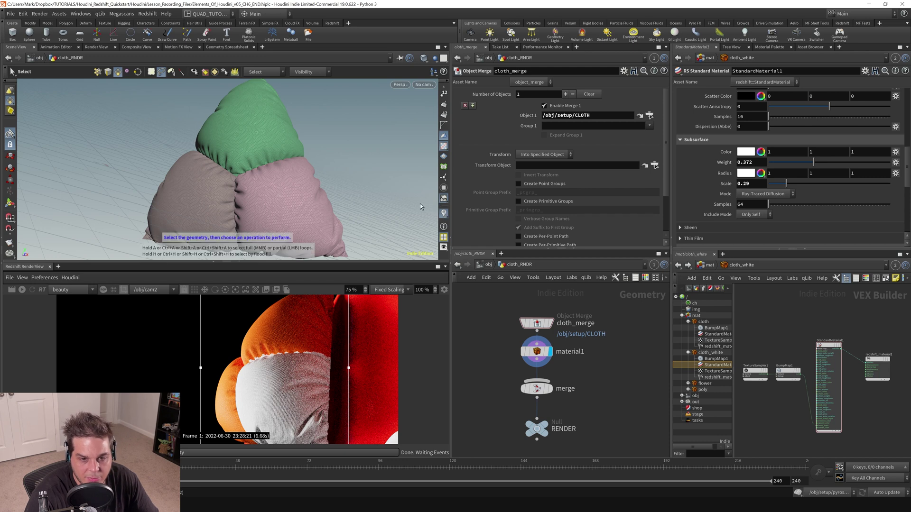
{"action": "scroll", "coordinate": [444, 200], "scroll_direction": "up", "scroll_amount": 4}
{"action": "scroll", "coordinate": [444, 157], "scroll_direction": "down", "scroll_amount": 4}
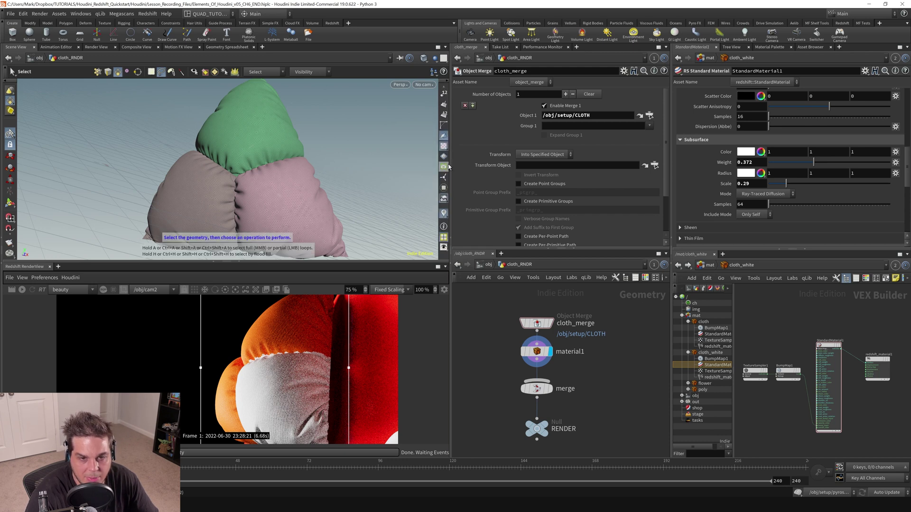
Turn off the name attribute visualizer in the viewport.
{"action": "left_click", "coordinate": [444, 214]}
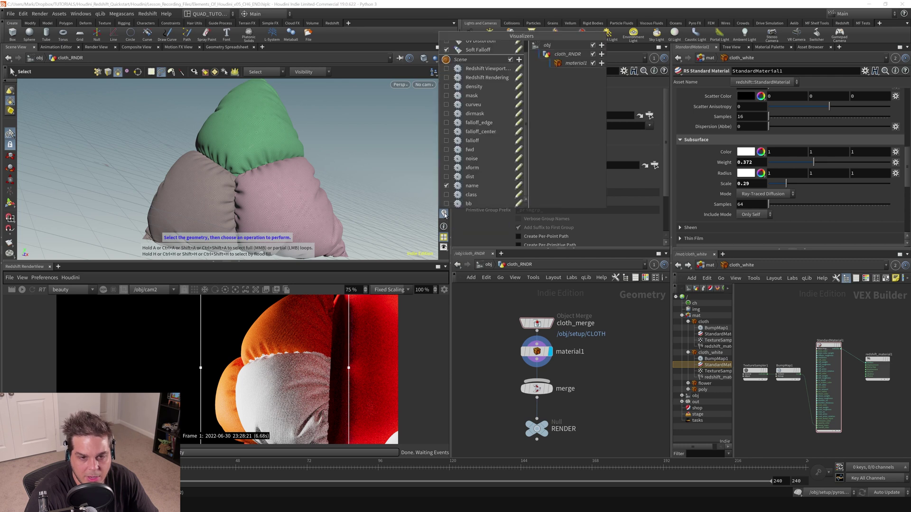
{"action": "left_click", "coordinate": [447, 186]}
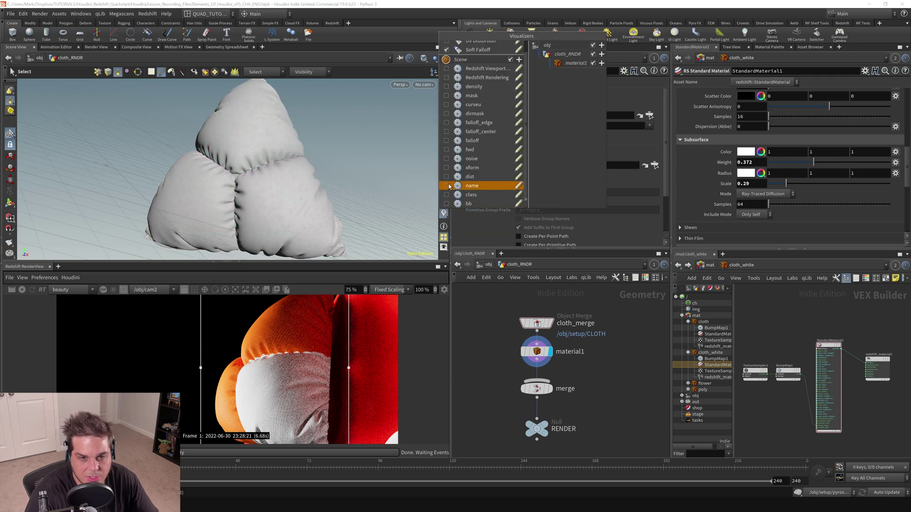
{"action": "left_click", "coordinate": [447, 186]}
{"action": "left_click", "coordinate": [447, 186]}
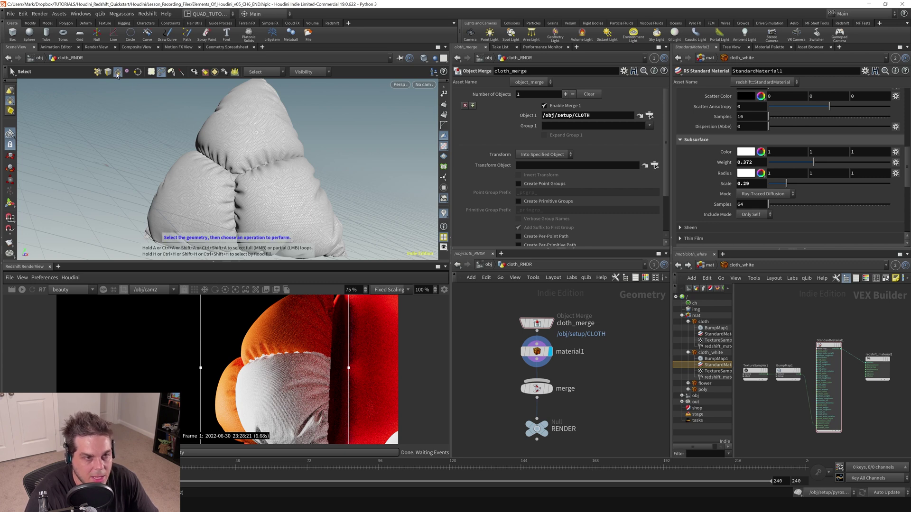
Enable group selection by Name Attribute with box picking and select the lower-right cloth panel, piece2.
{"action": "left_click", "coordinate": [150, 72]}
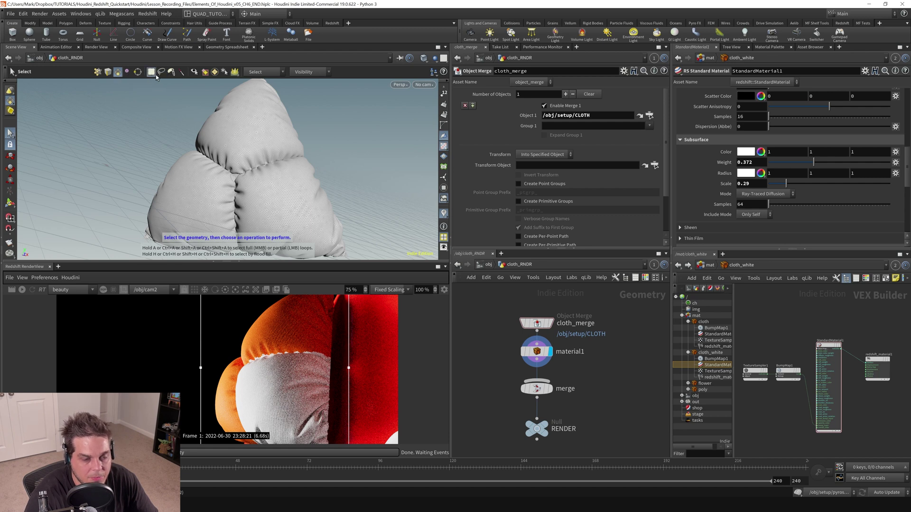
{"action": "left_click", "coordinate": [215, 72]}
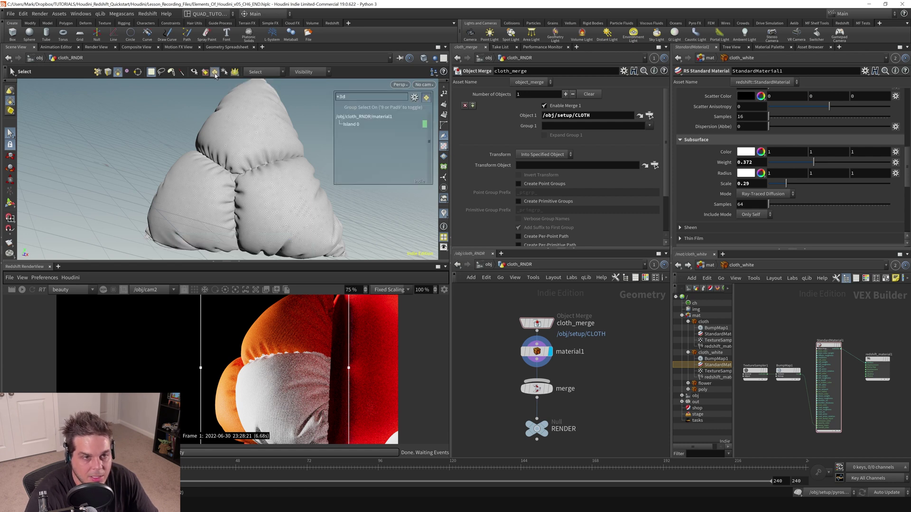
{"action": "left_click", "coordinate": [255, 72]}
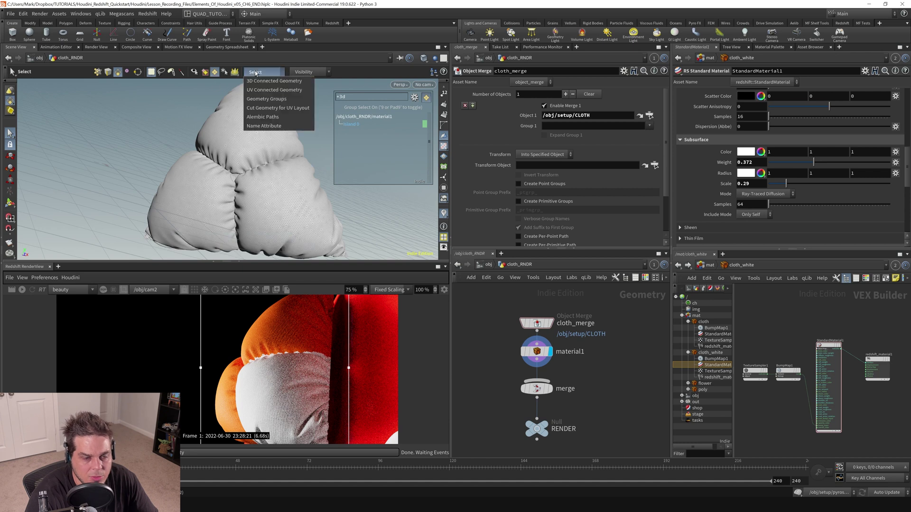
{"action": "left_click", "coordinate": [263, 126]}
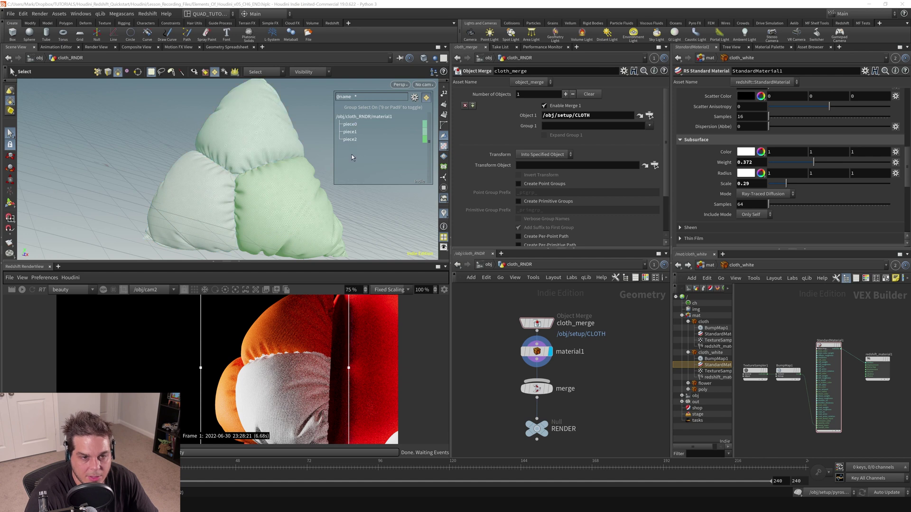
{"action": "left_click", "coordinate": [280, 201]}
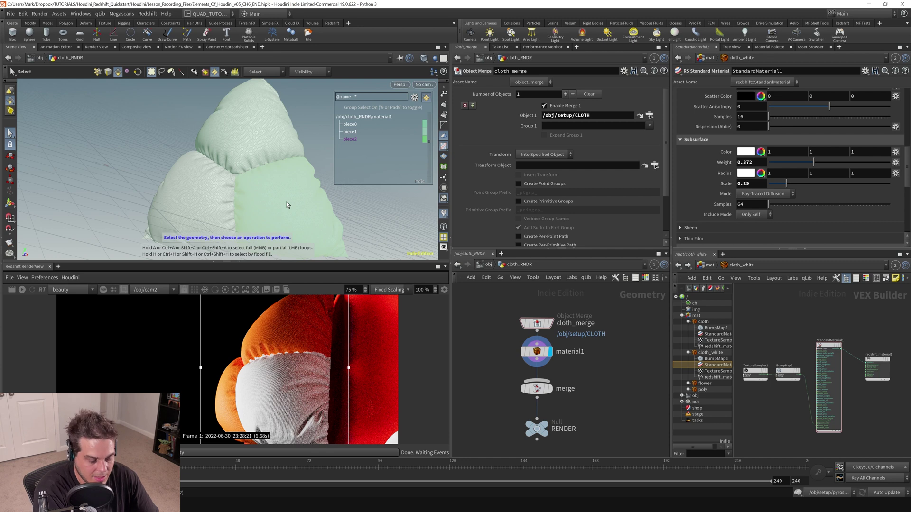
Add a second Material node after material1 that is limited to the selected piece2 panel.
{"action": "key", "text": "Tab"}
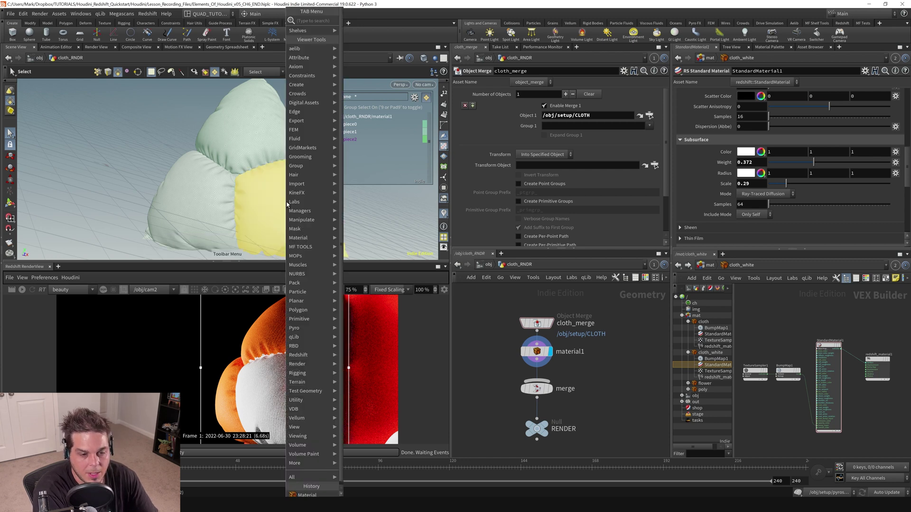
{"action": "type", "text": "material"}
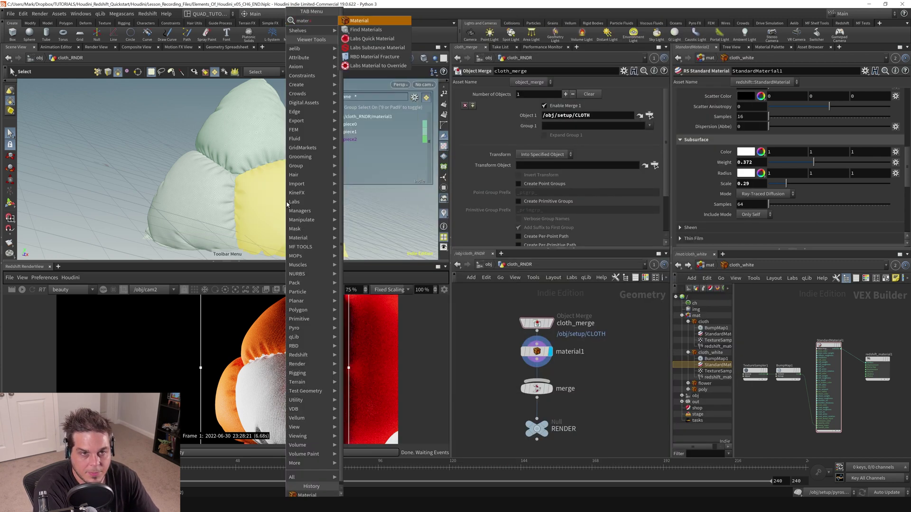
{"action": "key", "text": "Return"}
{"action": "left_click", "coordinate": [537, 352]}
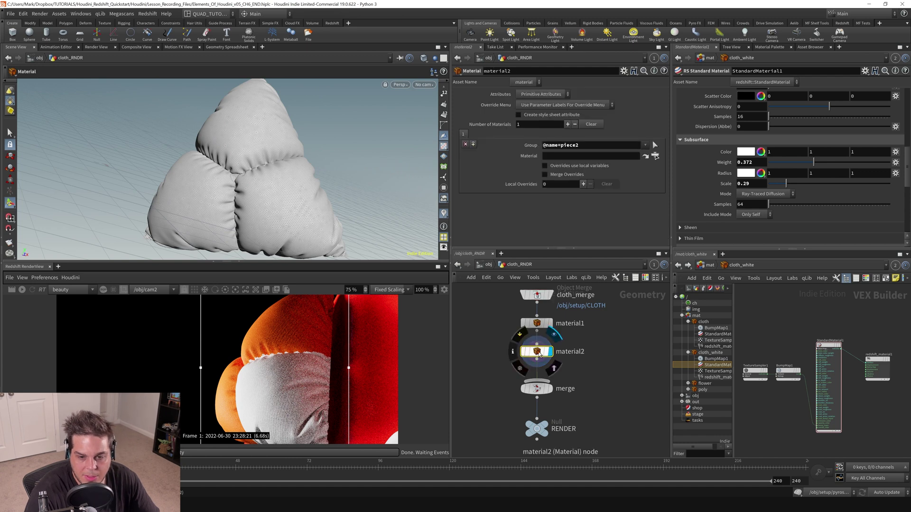
{"action": "left_click_drag", "start_coordinate": [502, 345], "coordinate": [587, 421]}
{"action": "left_click", "coordinate": [537, 351]}
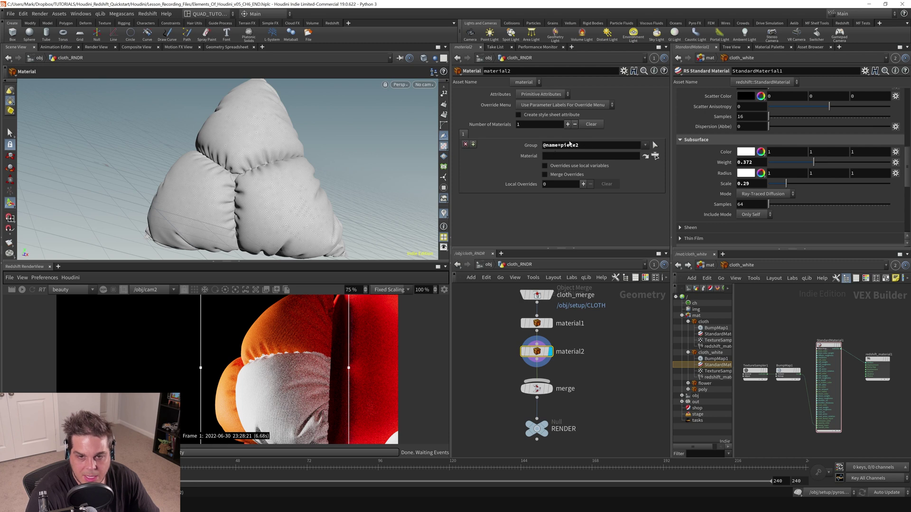
{"action": "left_click", "coordinate": [655, 156]}
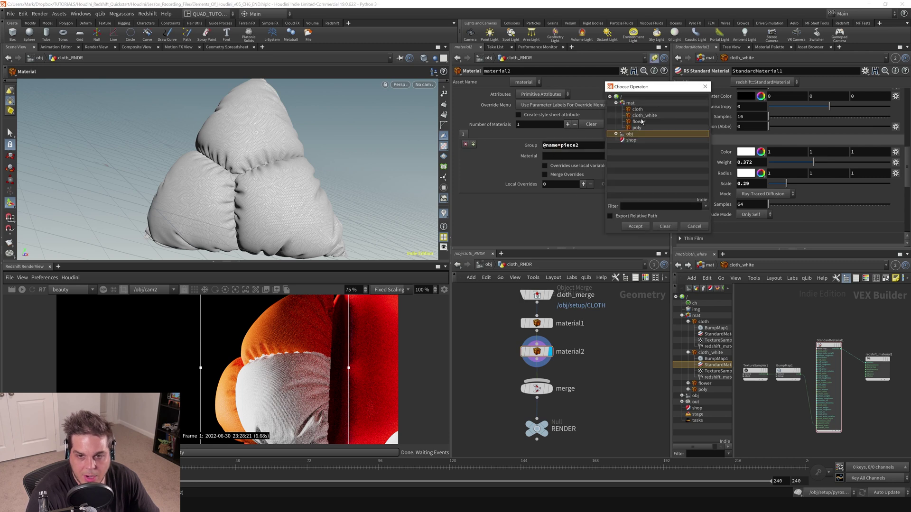
{"action": "left_click", "coordinate": [644, 116]}
{"action": "left_click", "coordinate": [635, 227]}
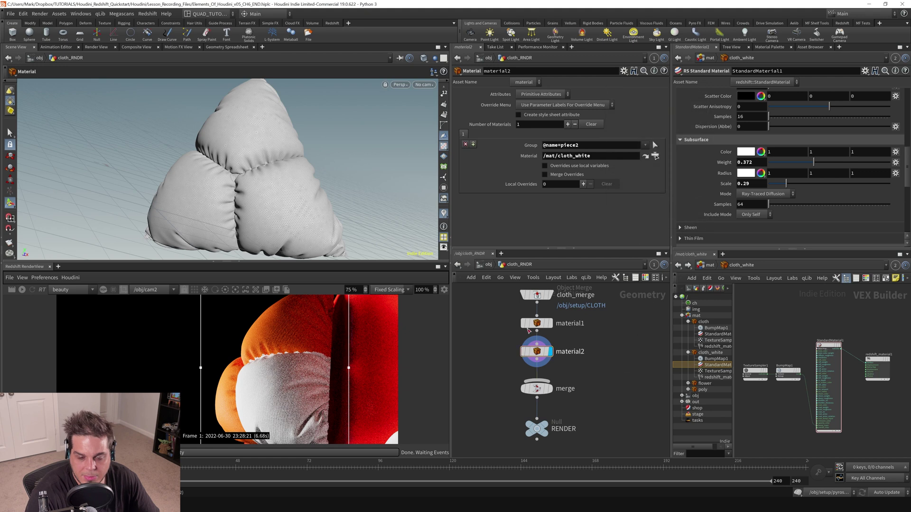
Delete the old material1 node with the manual primitive group and examine the white panel's seam in the render.
{"action": "left_click_drag", "start_coordinate": [503, 315], "coordinate": [584, 342]}
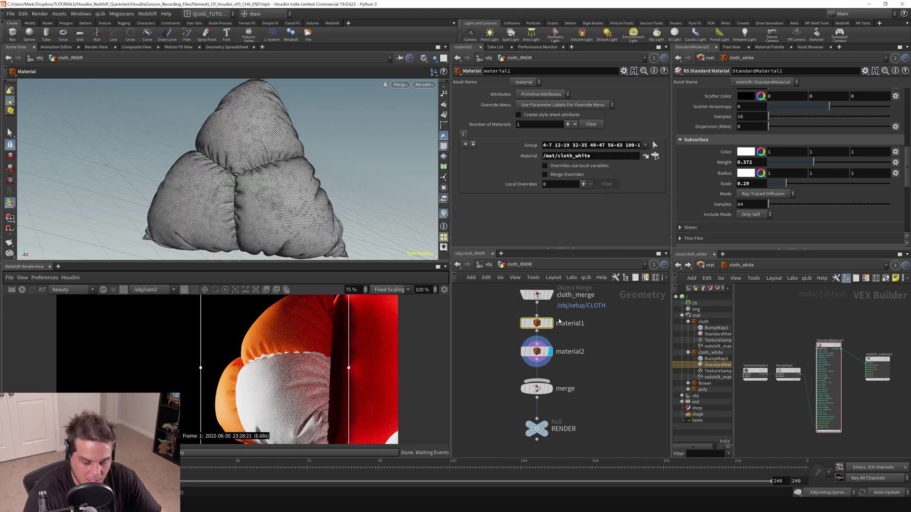
{"action": "key", "text": "Delete"}
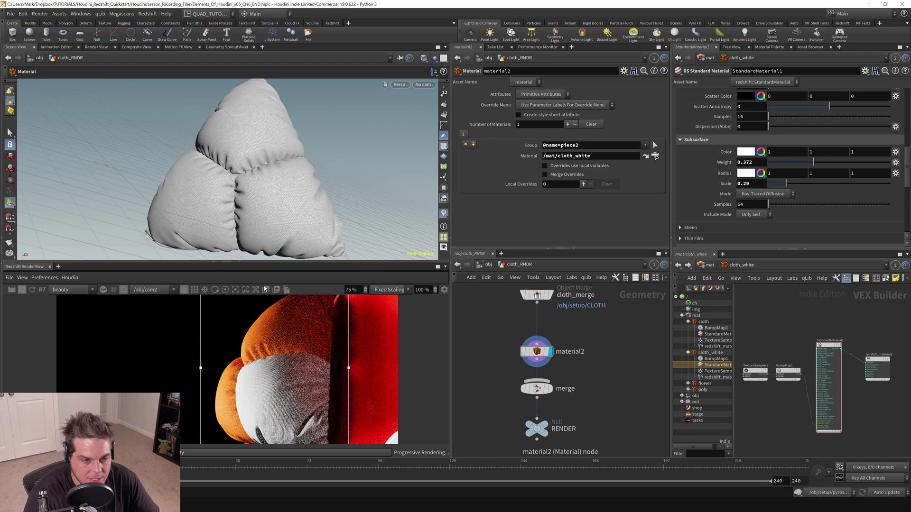
{"action": "scroll", "coordinate": [279, 376], "scroll_direction": "up", "scroll_amount": 3}
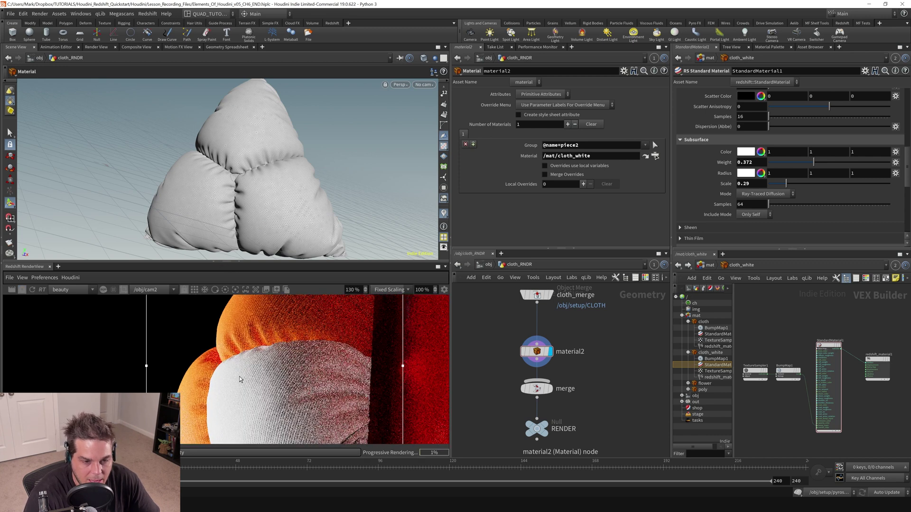
{"action": "middle_click_drag", "start_coordinate": [278, 376], "coordinate": [297, 399]}
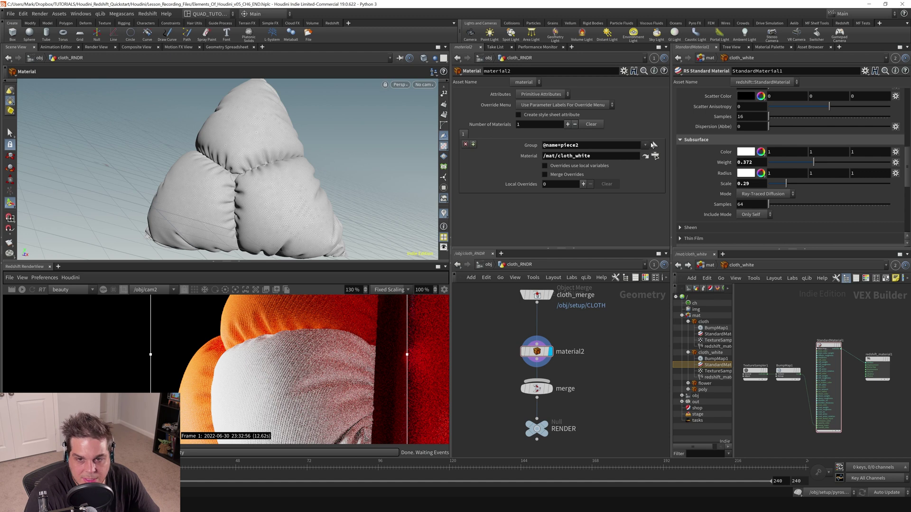
{"action": "left_click", "coordinate": [645, 147]}
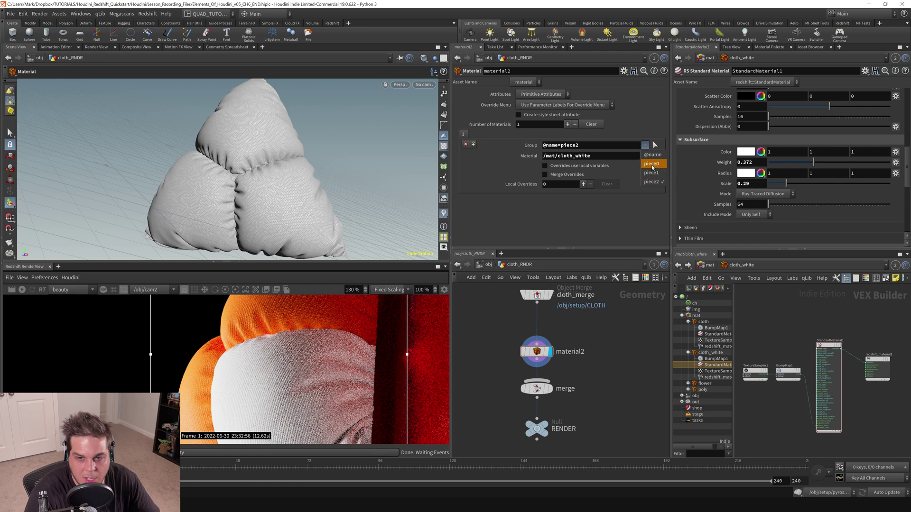
{"action": "key", "text": "Escape"}
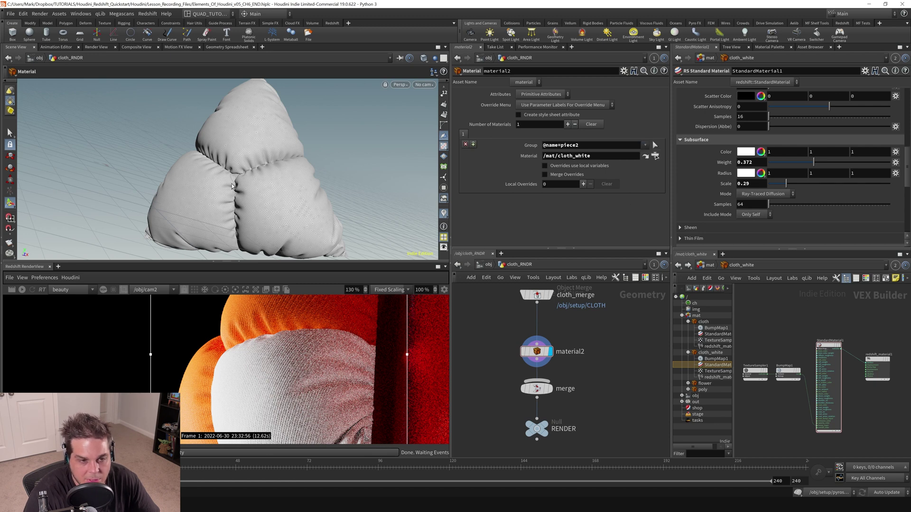